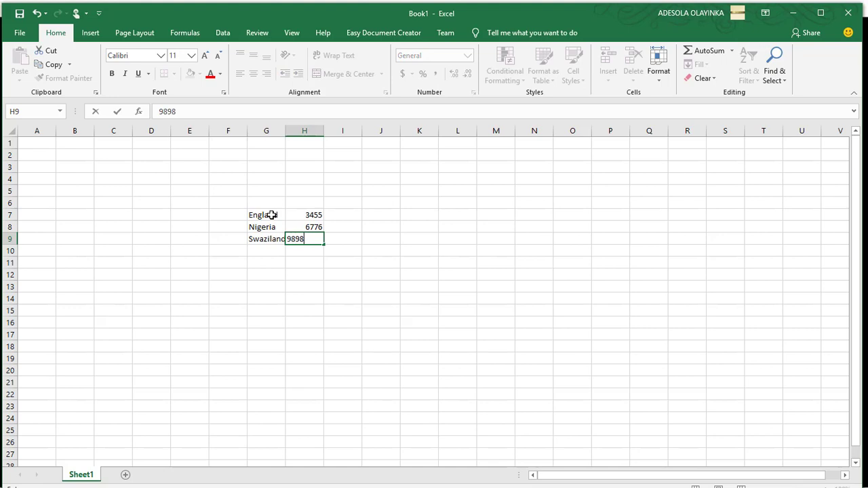
Commit 9898 as Swaziland's value in H9 and enter the label Zimbabuwe in G10.
key(Return)
key(Left)
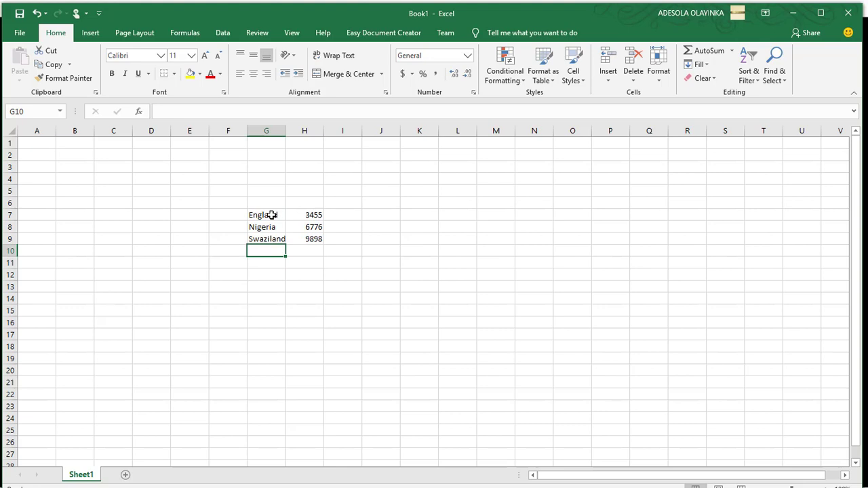
text(Z)
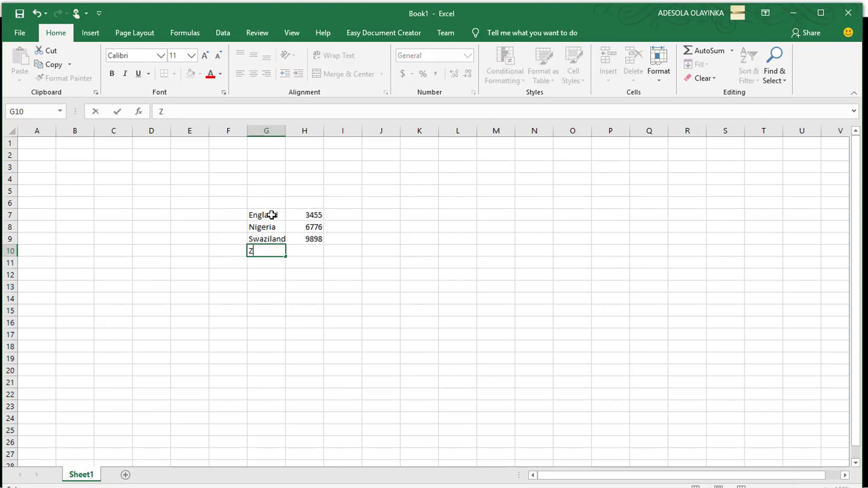
text(imbabuwe)
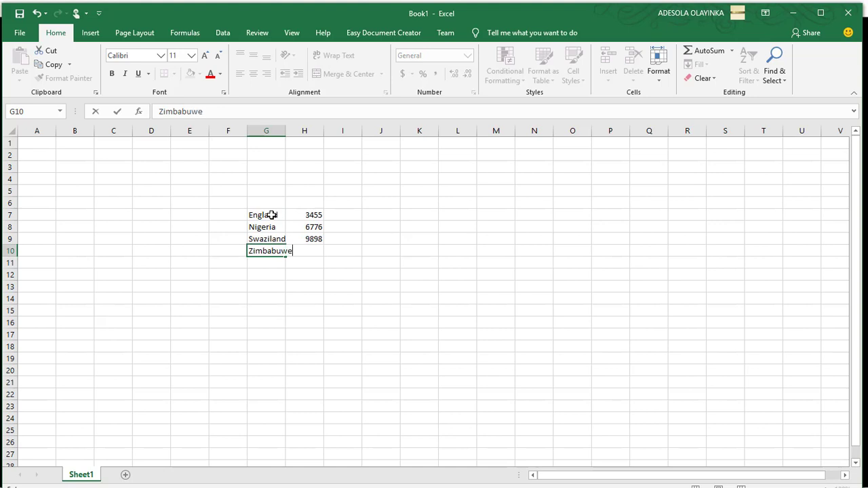
key(Tab)
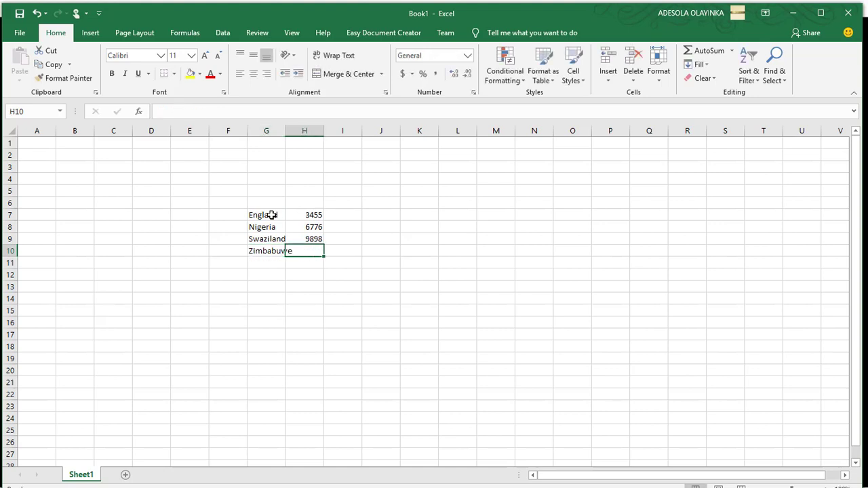
Enter 899 in H10 as Zimbabuwe's value, removing the stray opening parenthesis from the entry.
text((899)
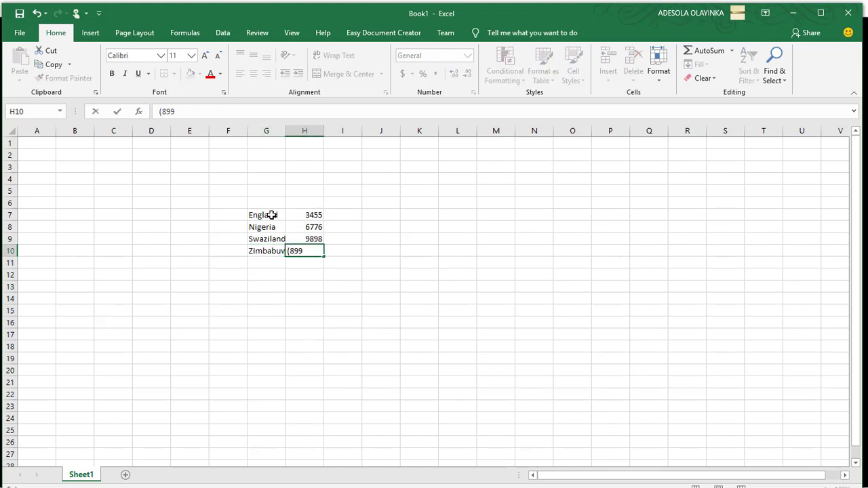
key(Left)
key(Left)
key(Right)
key(Right)
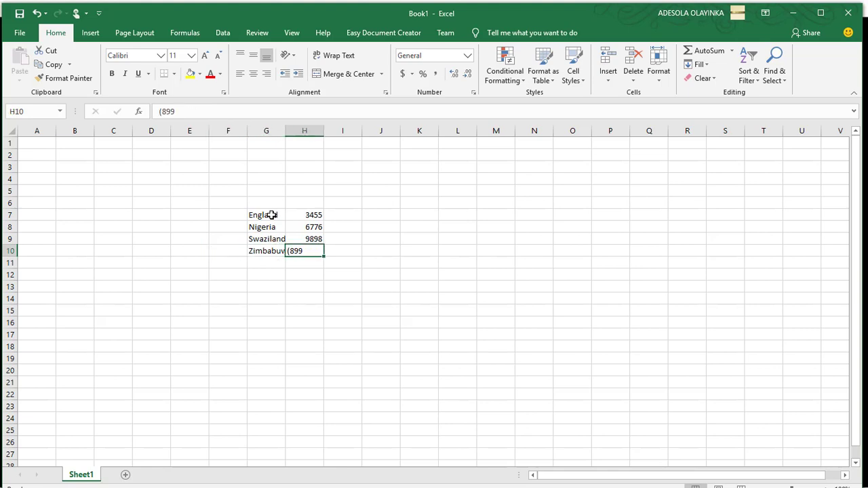
double_click(297, 251)
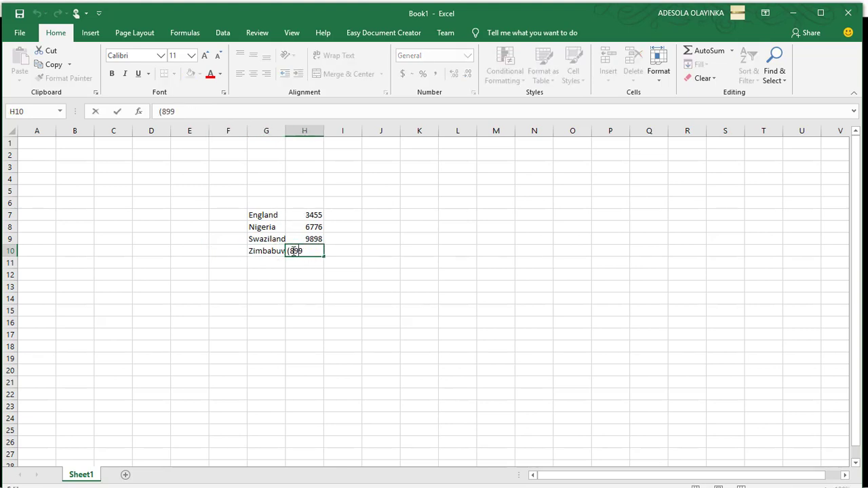
click(284, 252)
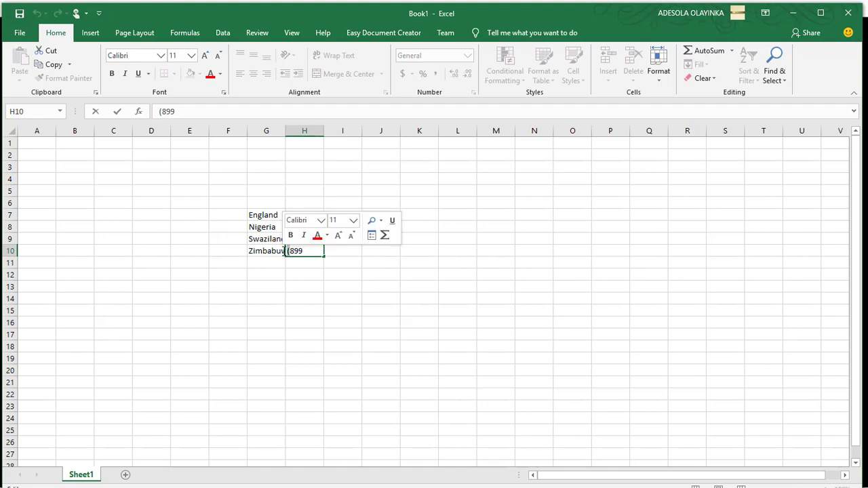
key(Delete)
click(308, 216)
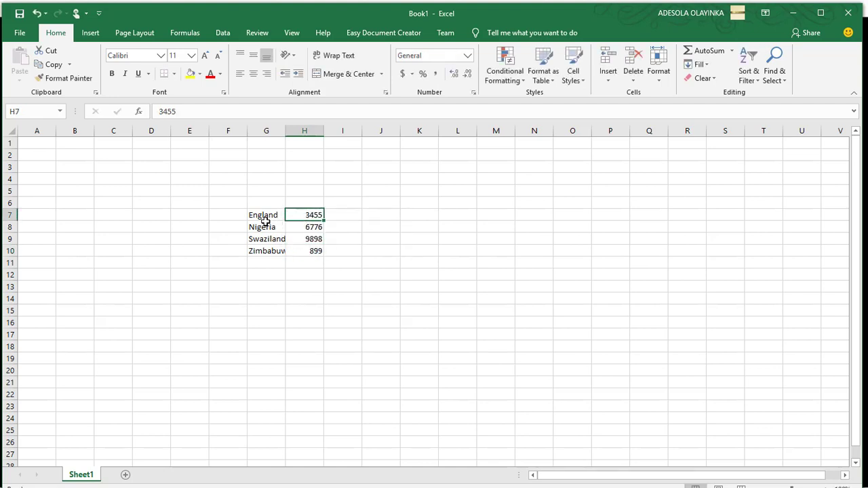
Define the name Price for the range G6:H10 with workbook scope.
drag(262, 217, 315, 251)
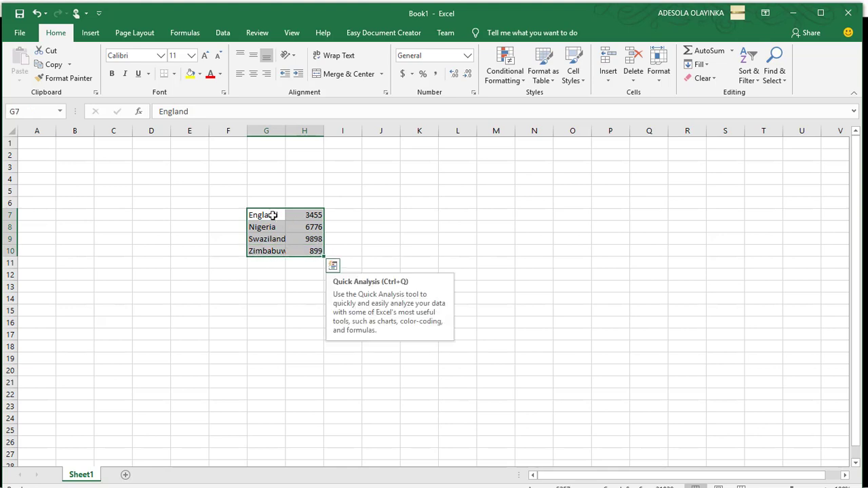
drag(267, 202, 317, 254)
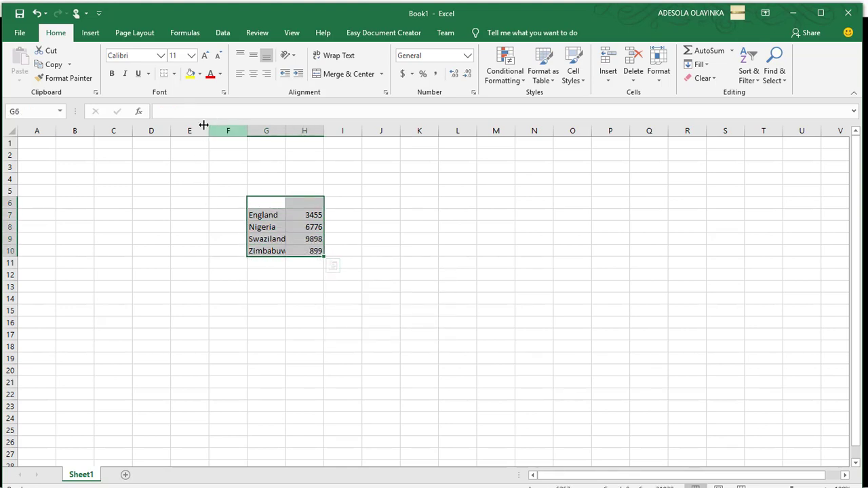
right_click(296, 214)
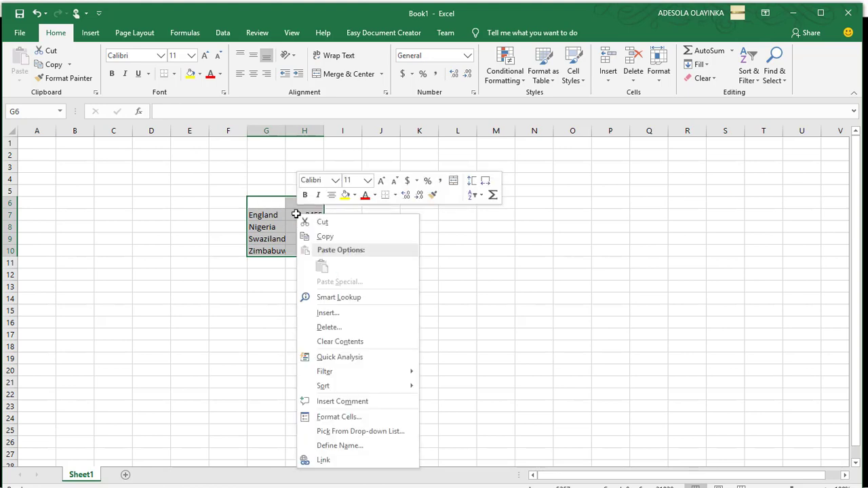
click(358, 445)
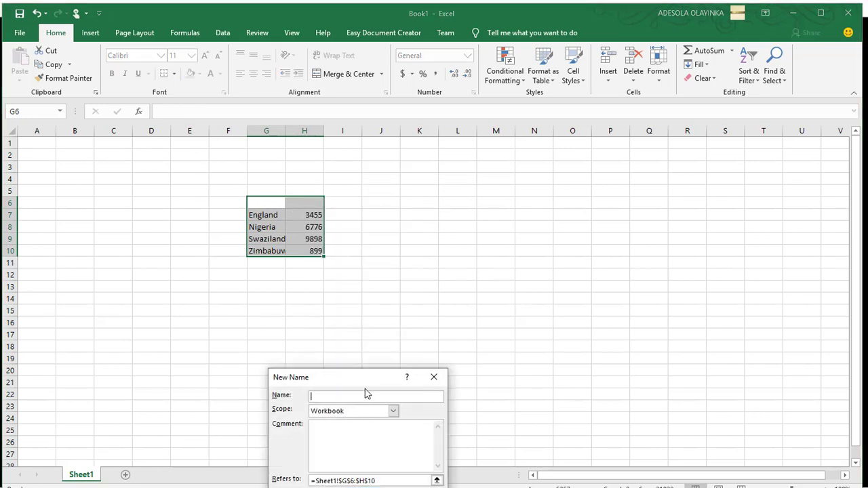
text(Price)
key(Return)
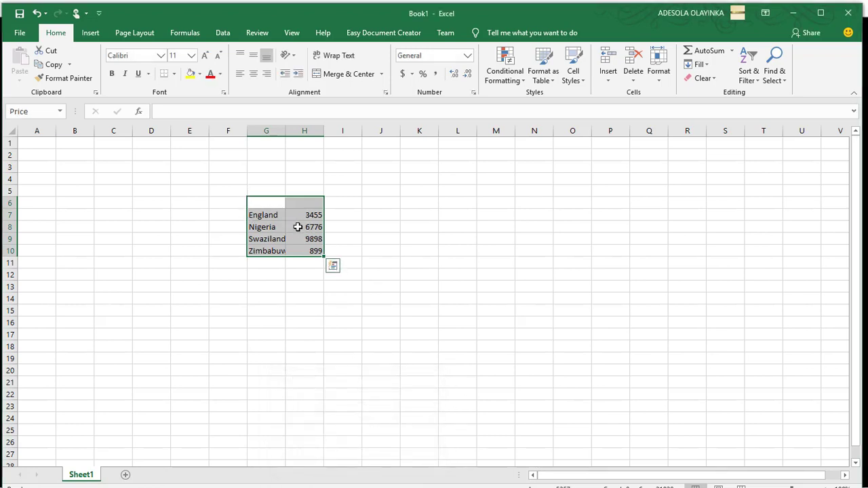
Search for the VLOOKUP function and insert it in cell F1.
right_click(226, 143)
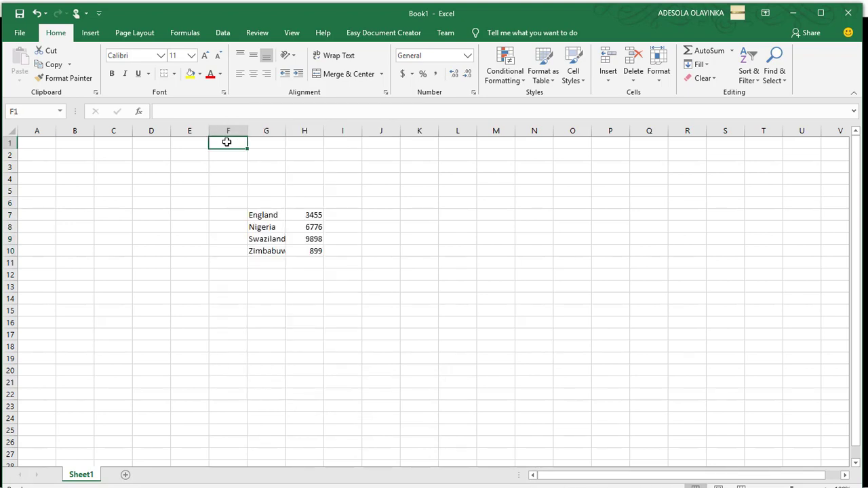
click(186, 35)
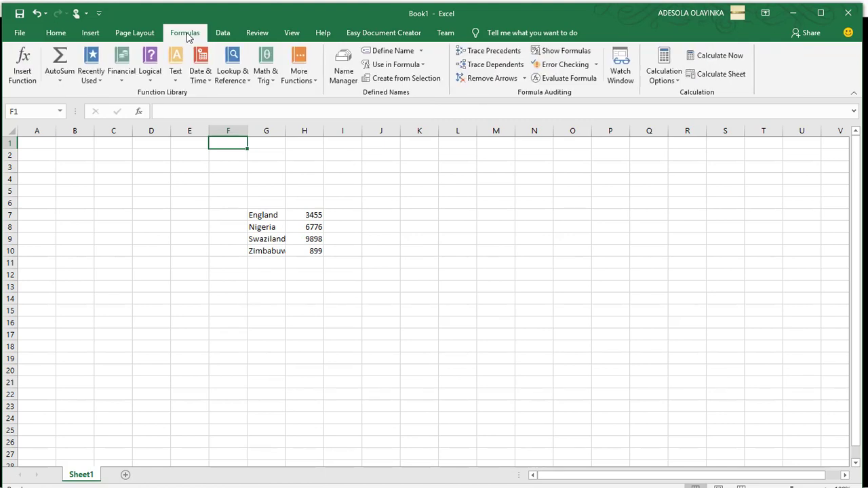
click(21, 69)
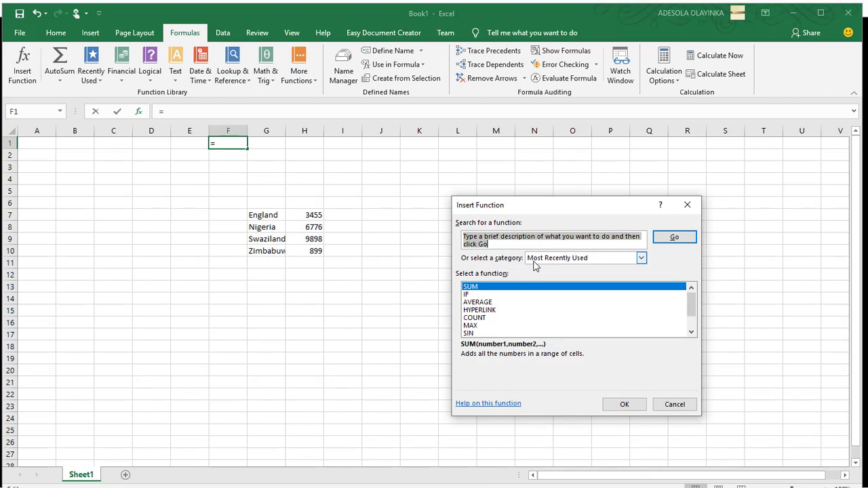
text(VL)
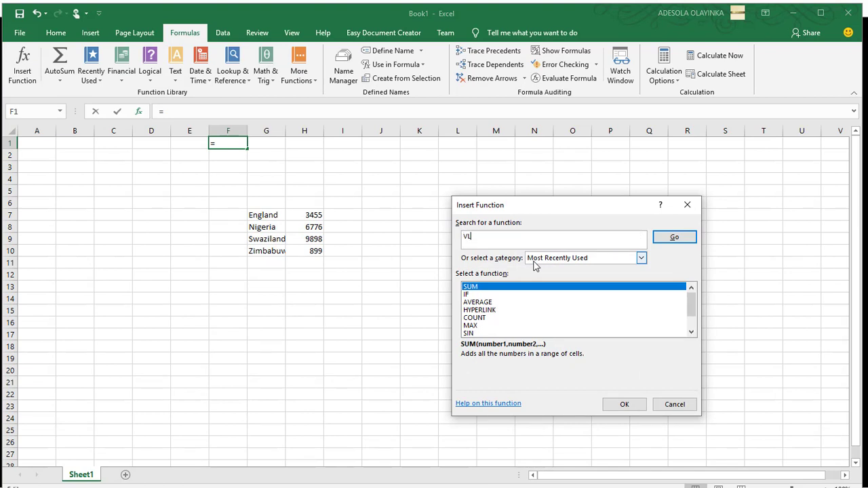
text(OOPUP)
click(669, 240)
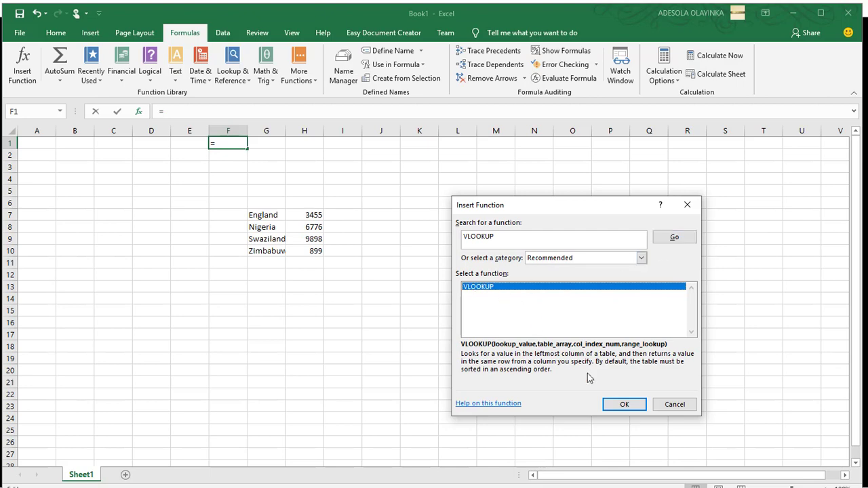
click(620, 406)
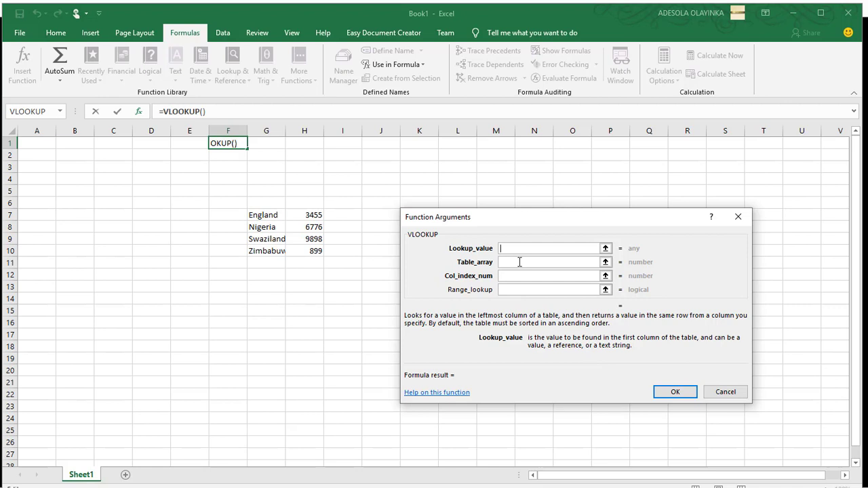
Set the F1 VLOOKUP's lookup value to England and its table array to Price.
text(EN)
key(BackSpace)
text(ngland)
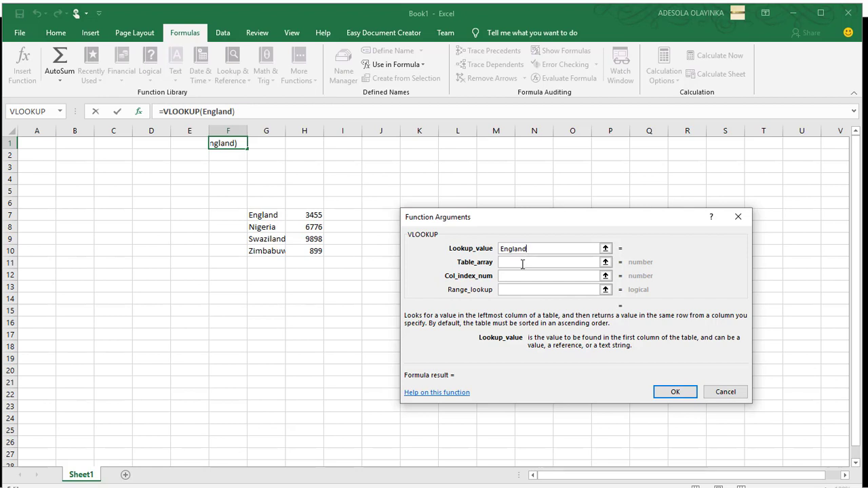
click(523, 263)
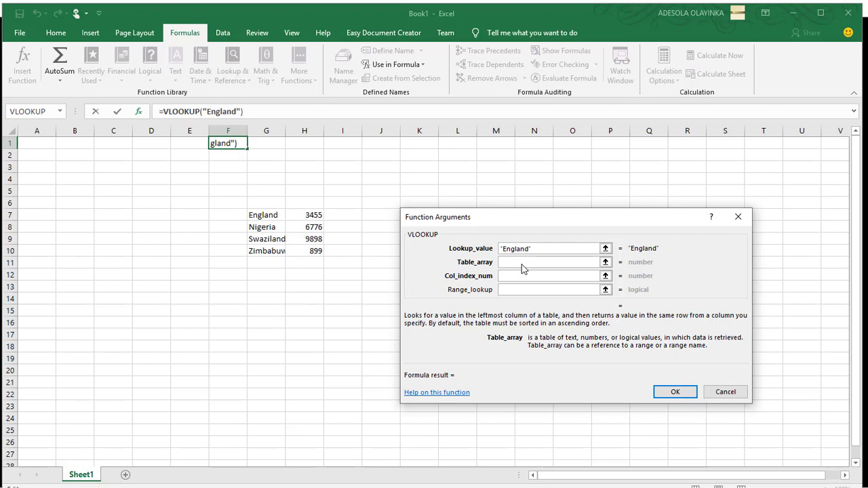
text(Price)
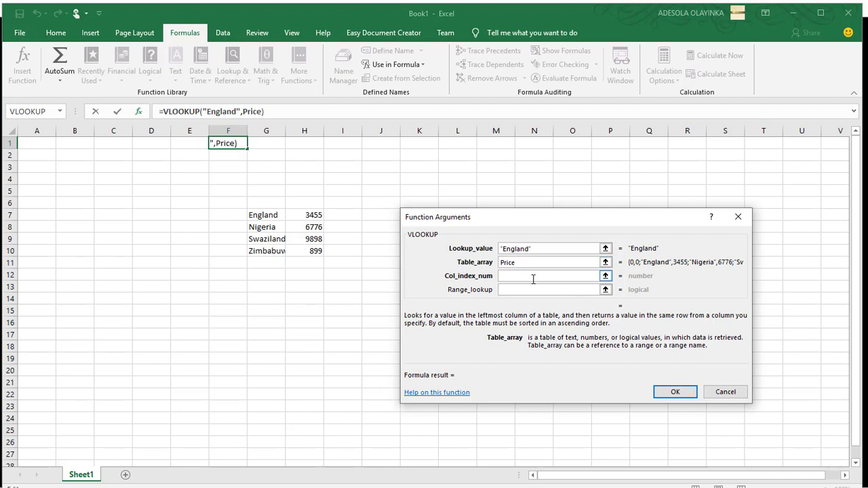
Complete the F1 VLOOKUP with column index number 2 and range lookup True.
click(533, 278)
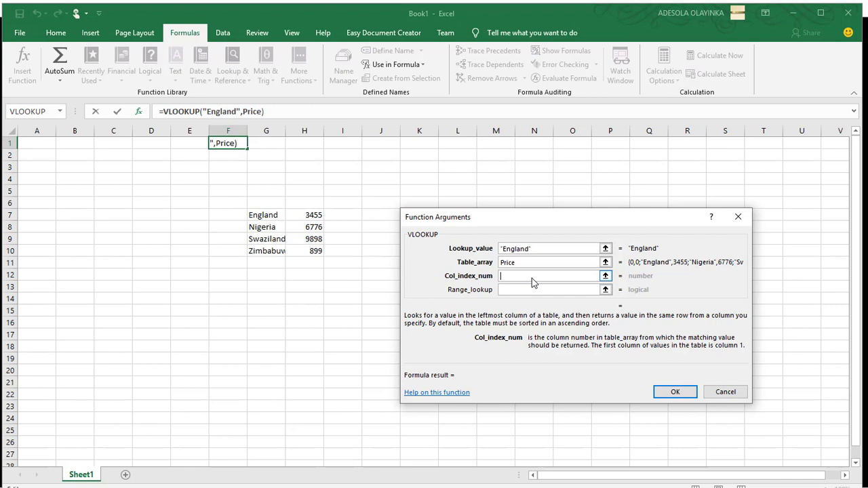
text(2)
click(541, 291)
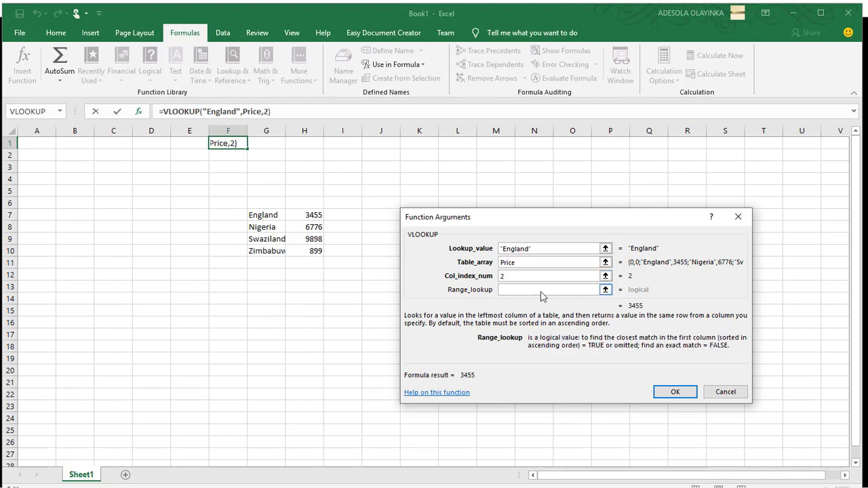
text(Truse)
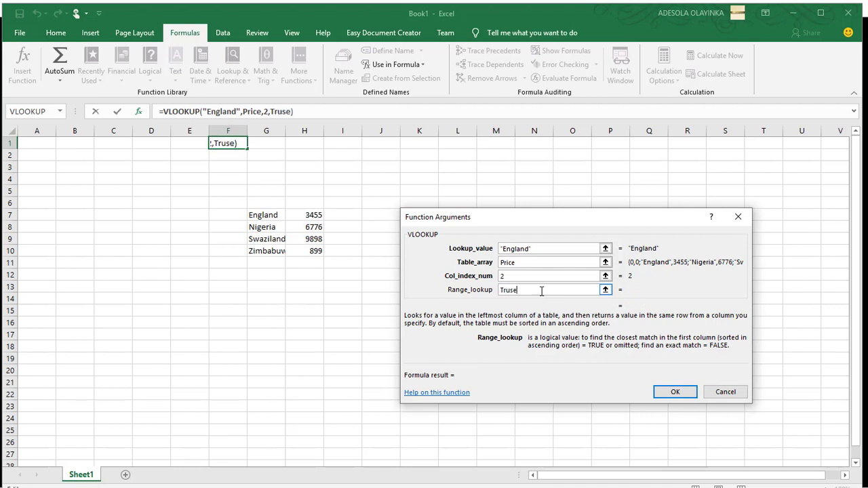
key(BackSpace)
key(BackSpace)
text(e)
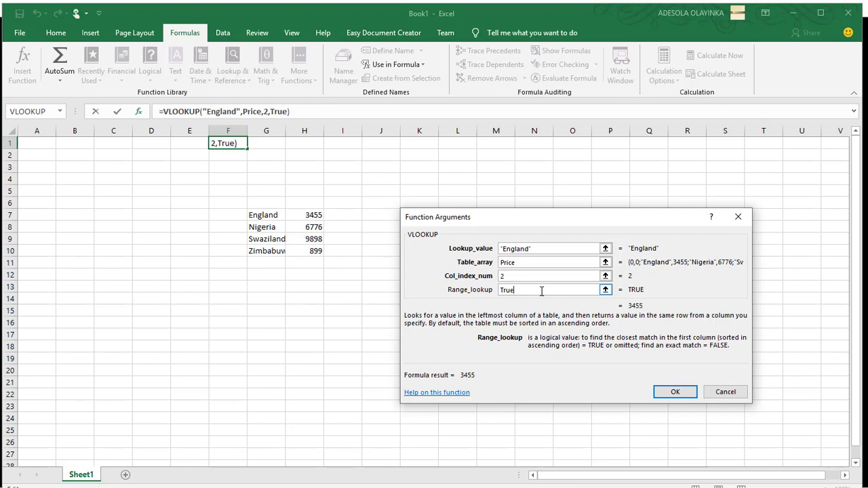
click(671, 393)
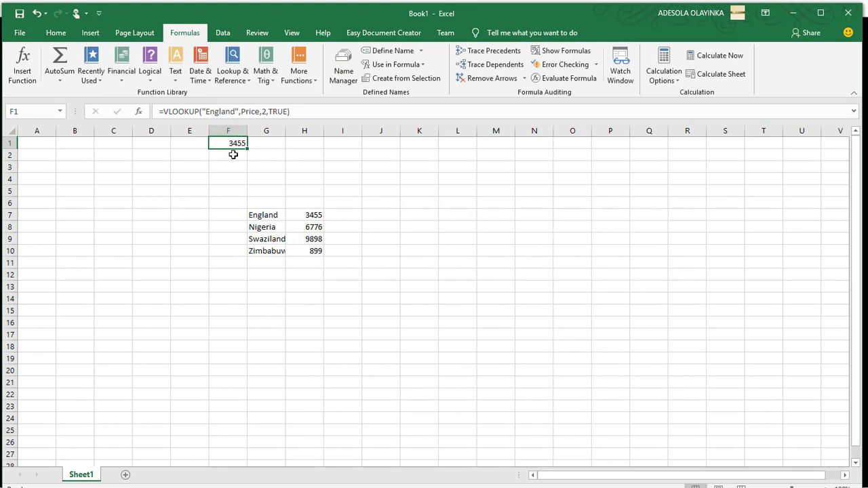
Insert another VLOOKUP function in cell E5.
click(309, 214)
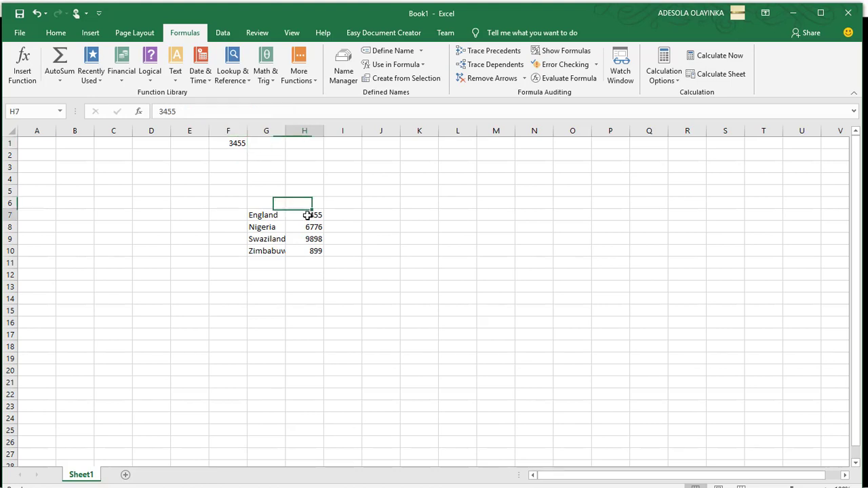
click(234, 143)
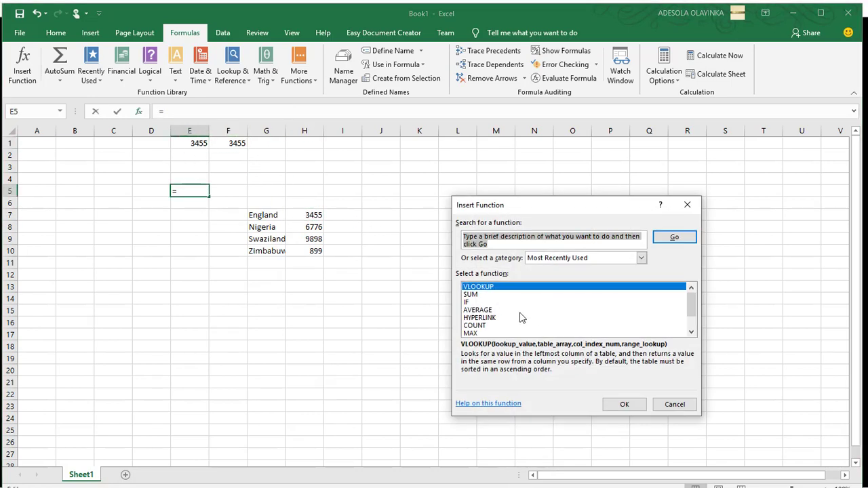
click(623, 405)
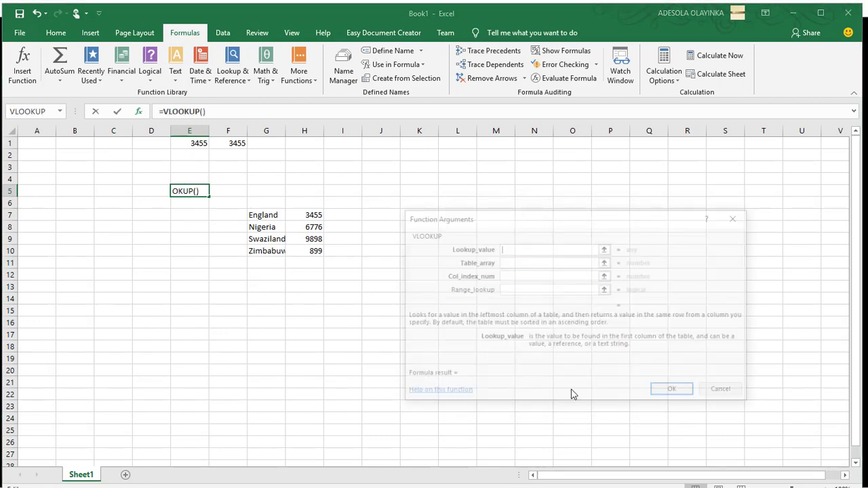
Set the E5 VLOOKUP's lookup value to Eng and its table array to Price.
click(527, 248)
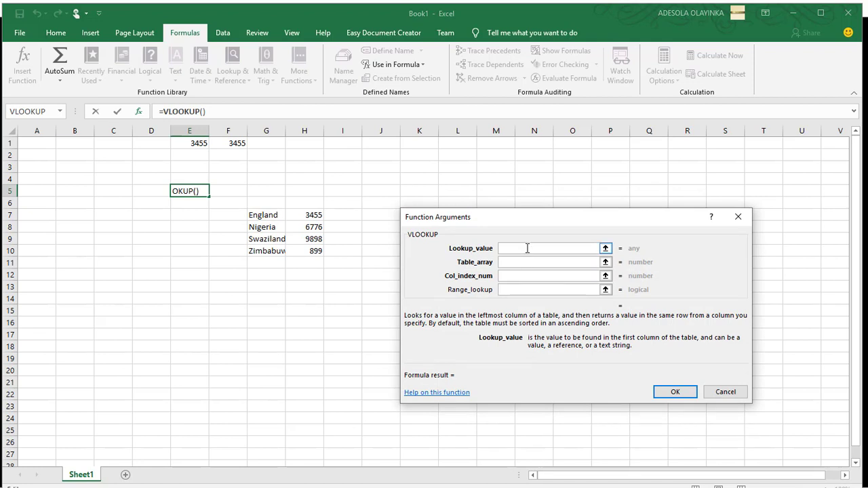
text(G)
key(BackSpace)
text(Eng)
click(558, 262)
text(Price)
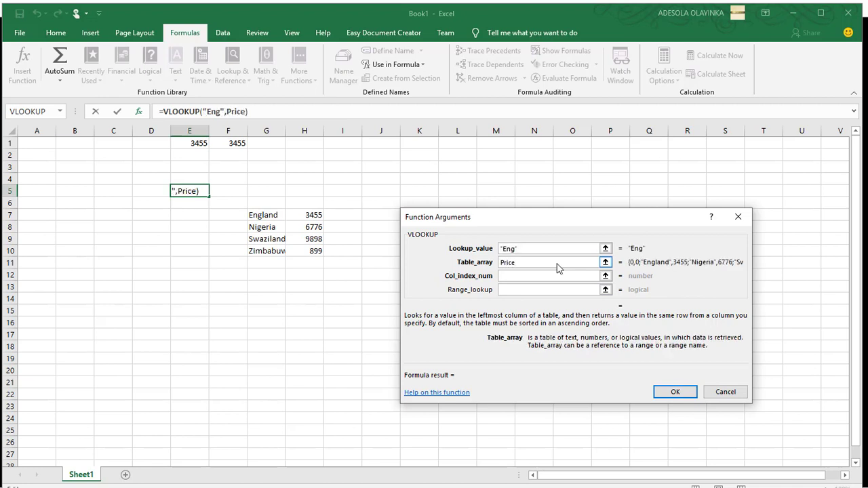
Complete the E5 VLOOKUP with column index number 2 and range lookup false.
click(552, 277)
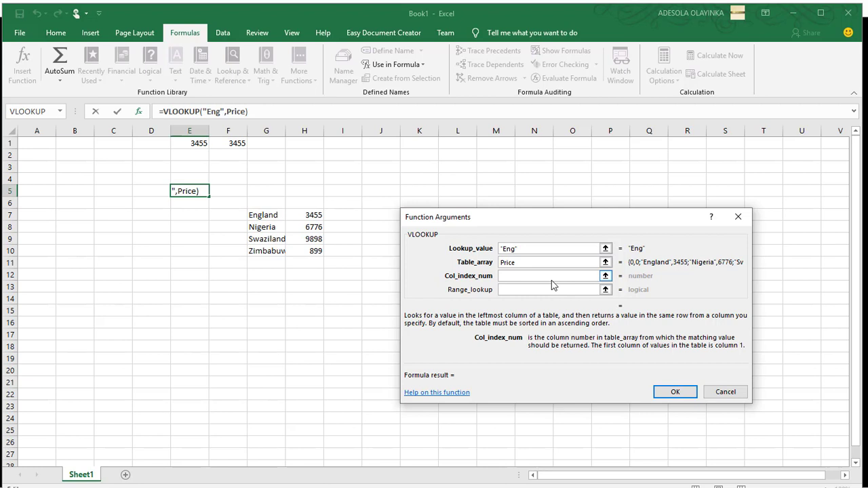
text(2)
click(550, 290)
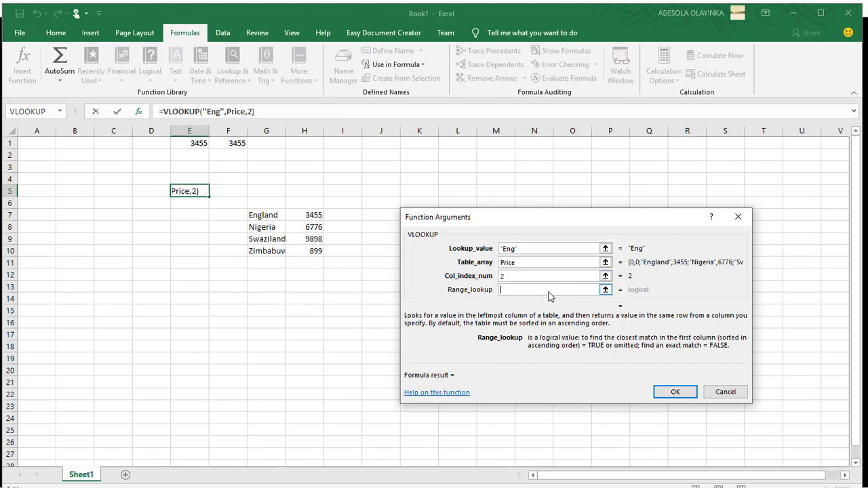
text(false)
click(669, 393)
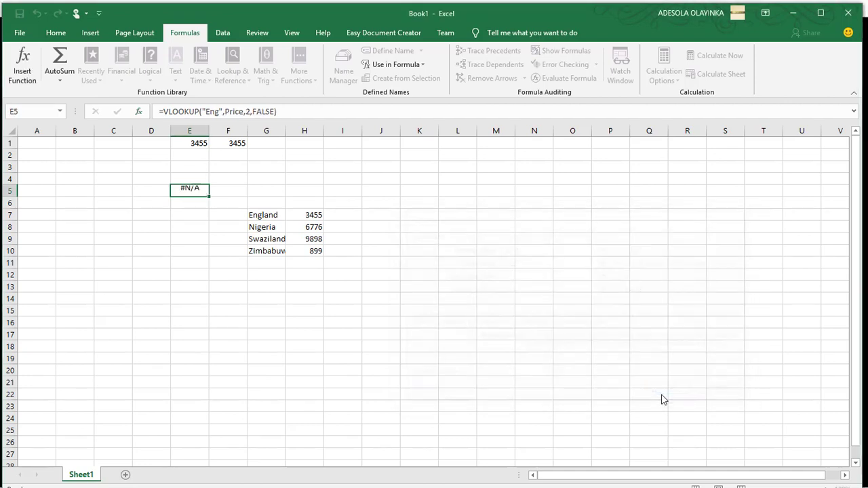
Add the * wildcard to the E5 formula's lookup value so that it reads "Eng*".
click(254, 214)
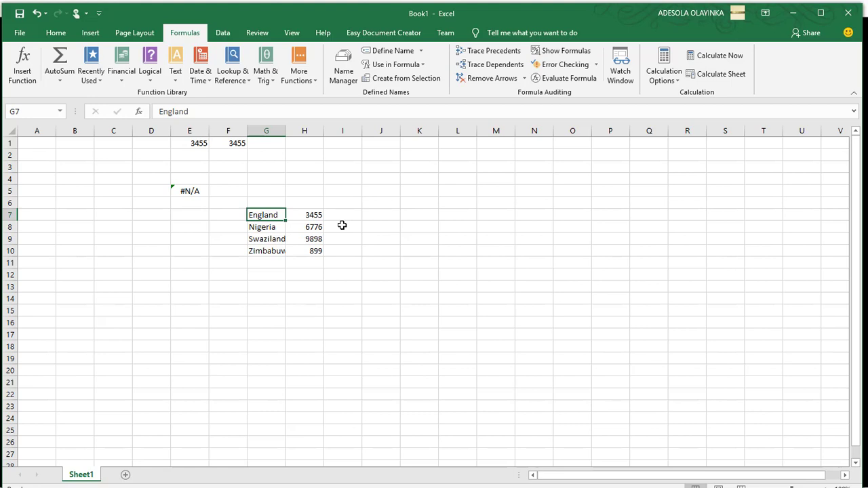
click(196, 192)
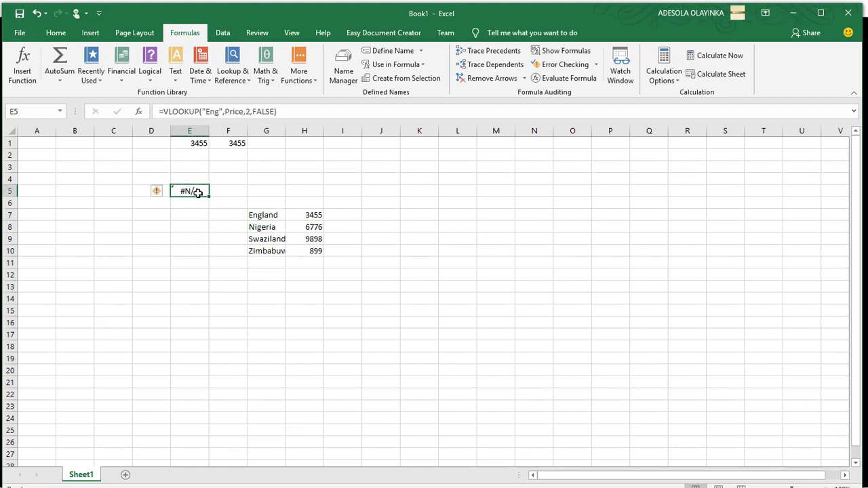
click(220, 112)
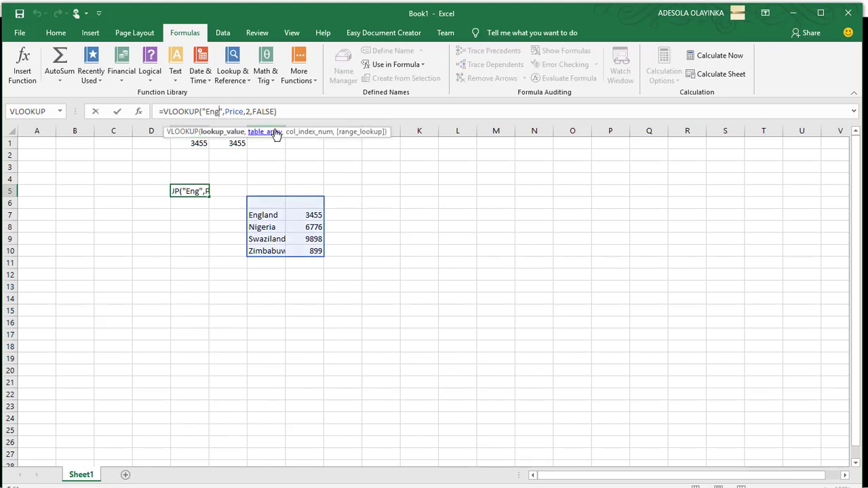
text(*)
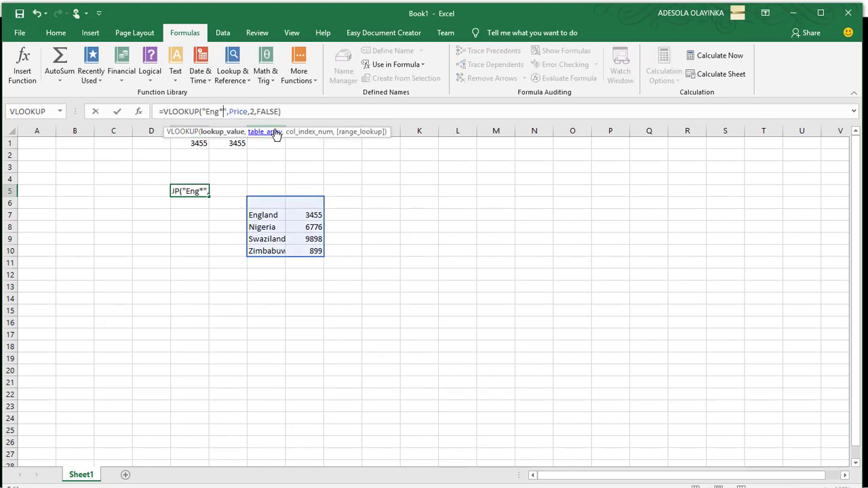
key(Return)
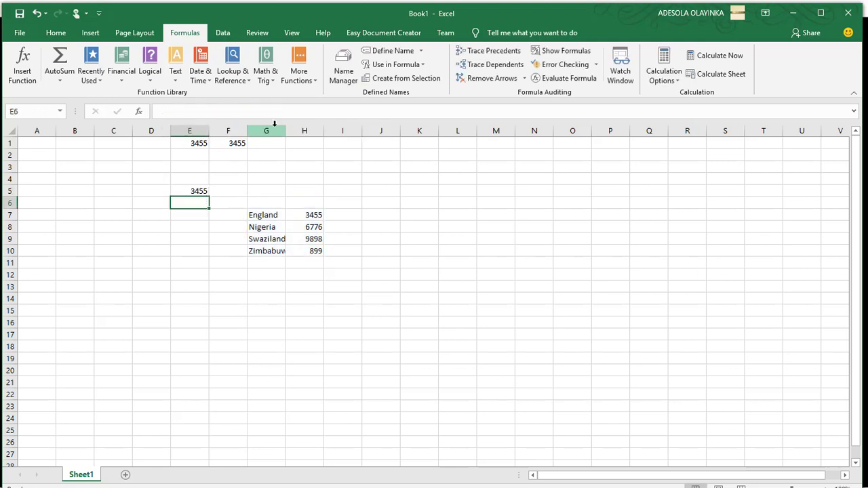
Change the lookup value in the E1 formula to "Nigeria*" and check the result against Nigeria's price in the table.
click(193, 142)
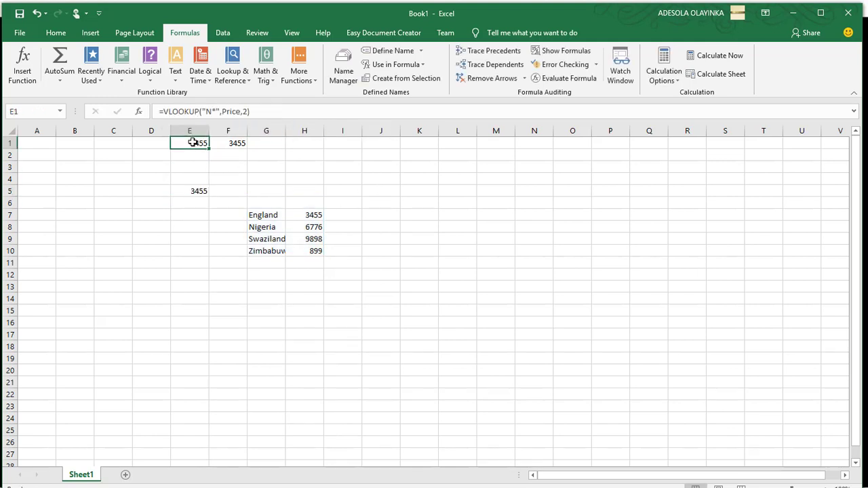
click(210, 111)
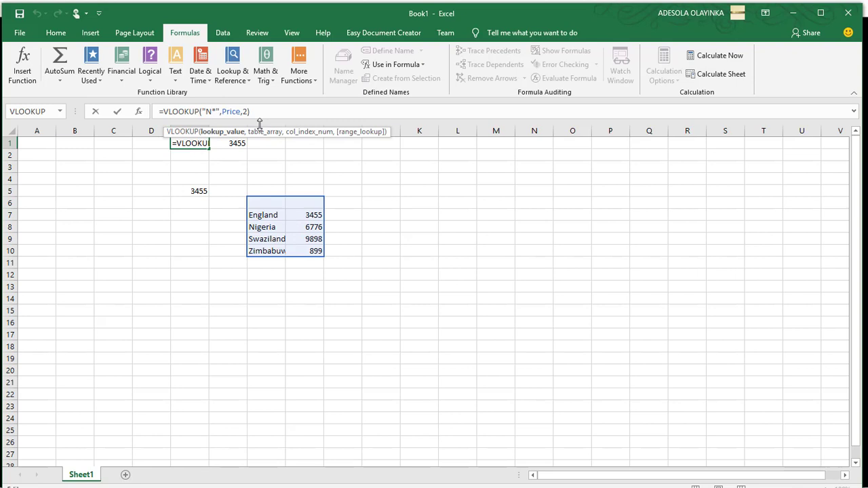
text(igeria)
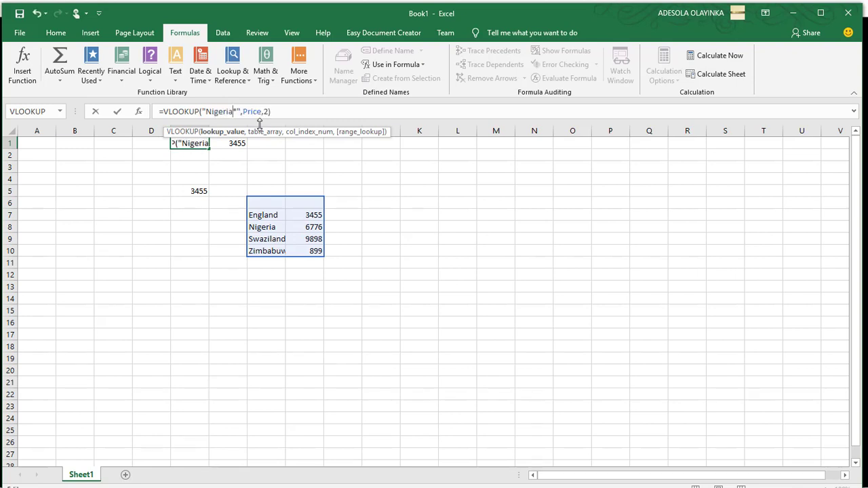
key(Return)
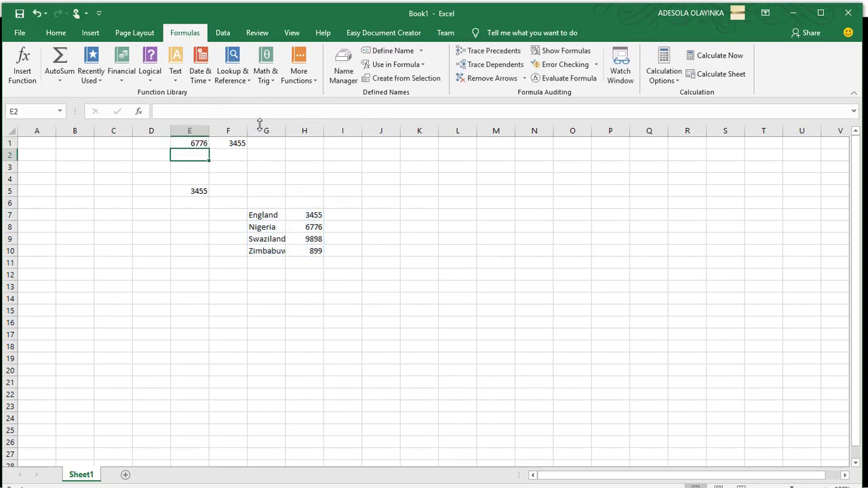
click(314, 228)
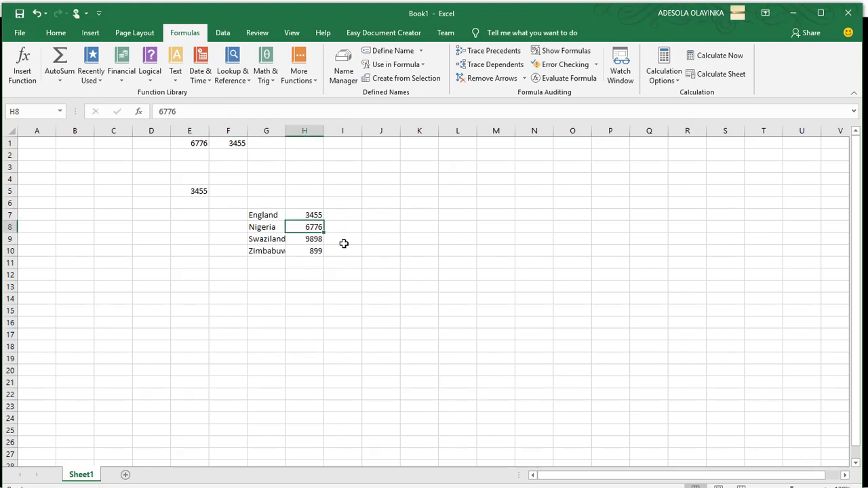
Minimize the workbook window to return to the PowerPoint slide show.
click(791, 14)
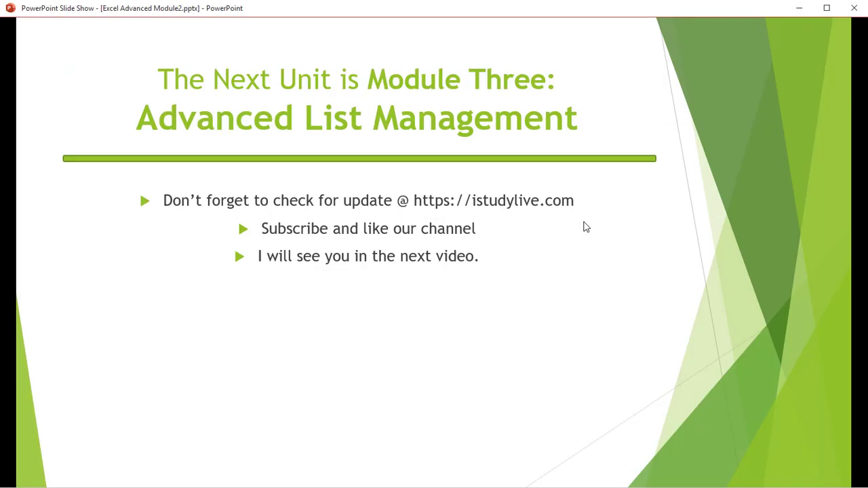